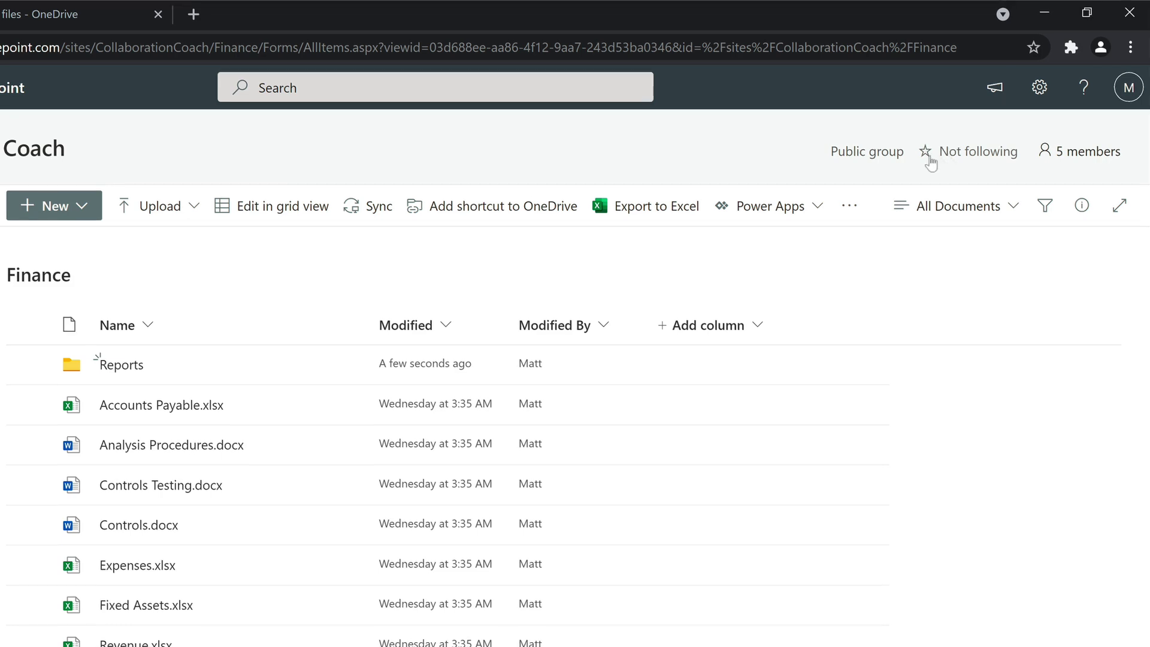
- Follow the Collaboration Coach site, then go to the SharePoint start page from the app launcher
left_click(927, 153)
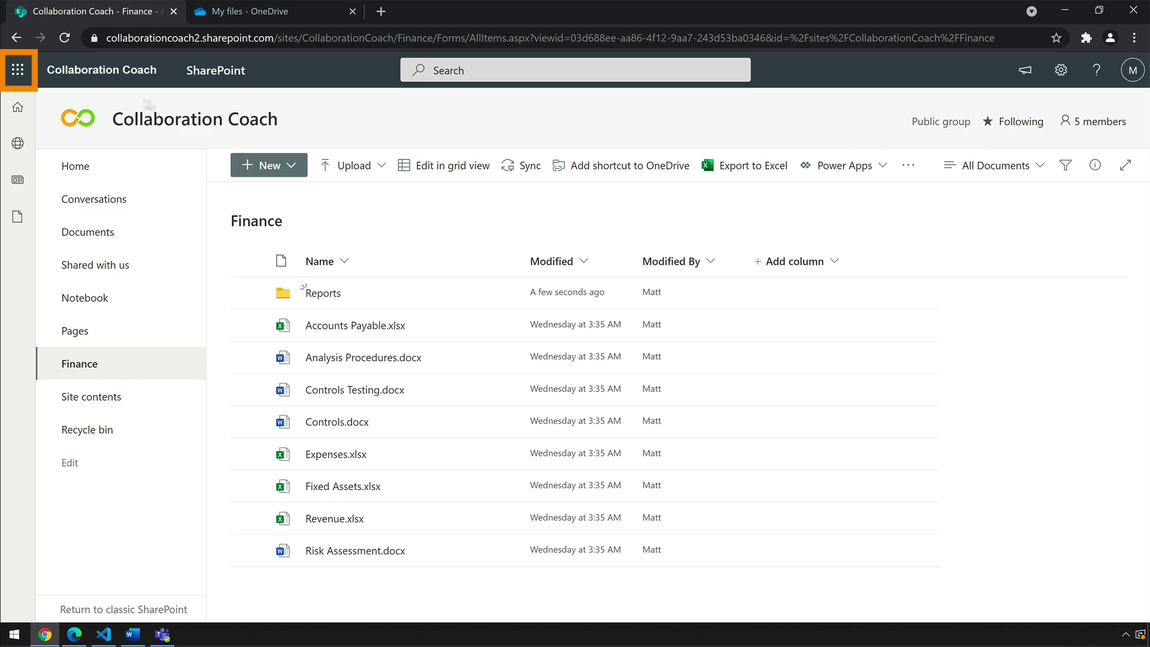
left_click(20, 72)
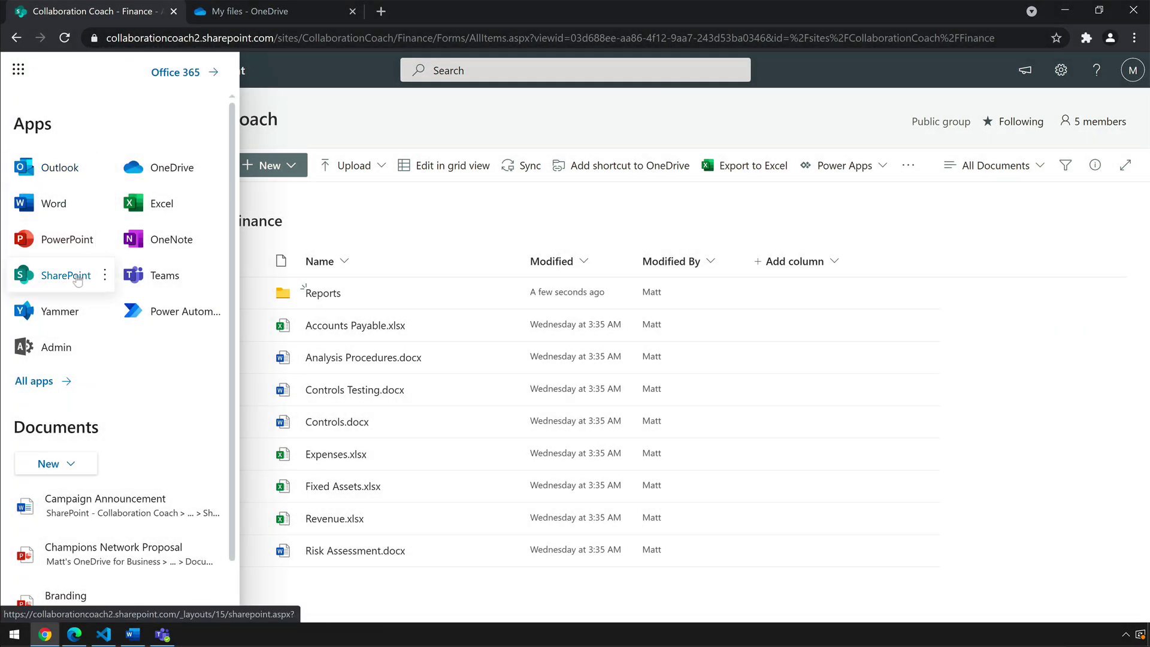
left_click(46, 287)
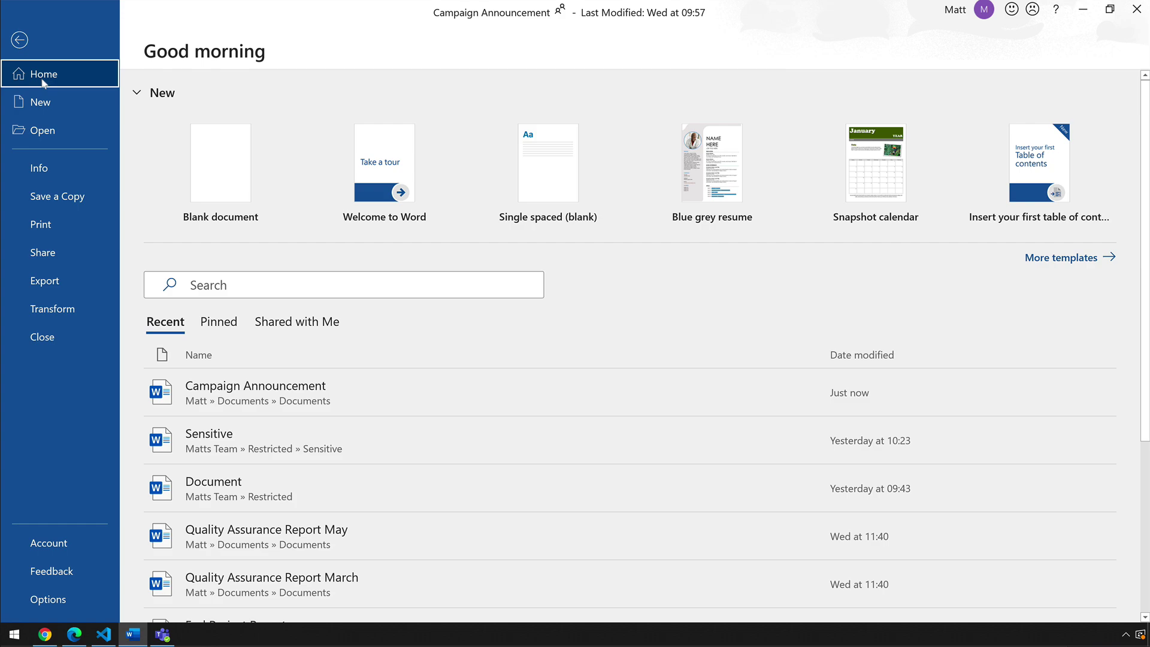
- Browse Word's Open locations into Sites > Collaboration Coach and its Documents library
left_click(49, 131)
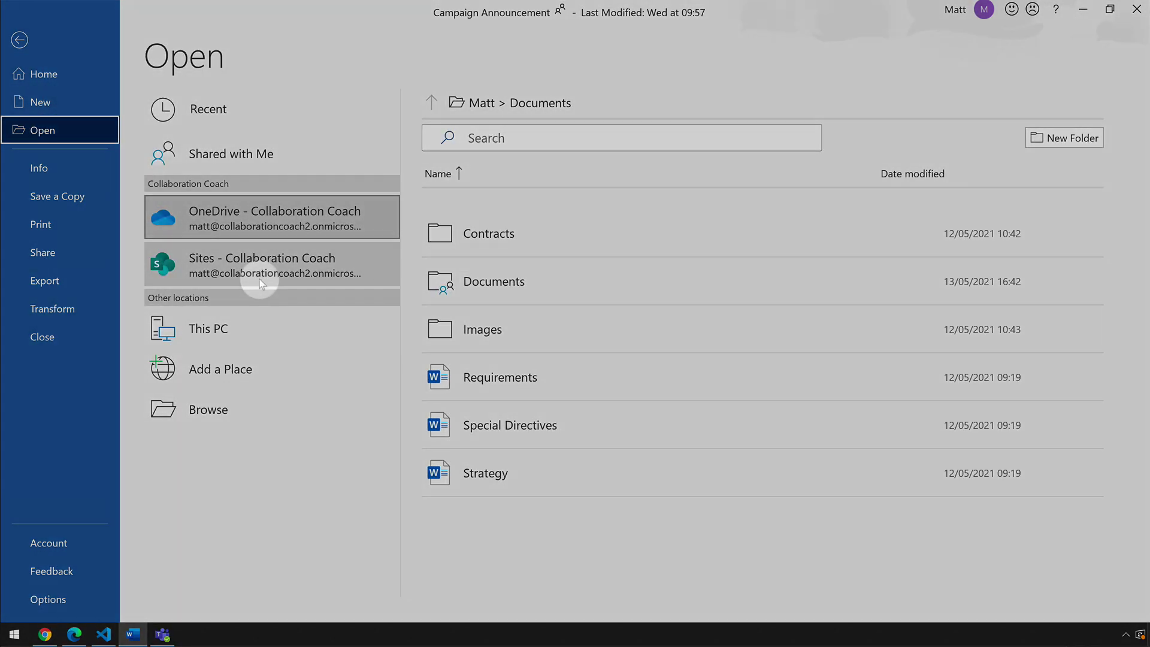
left_click(264, 280)
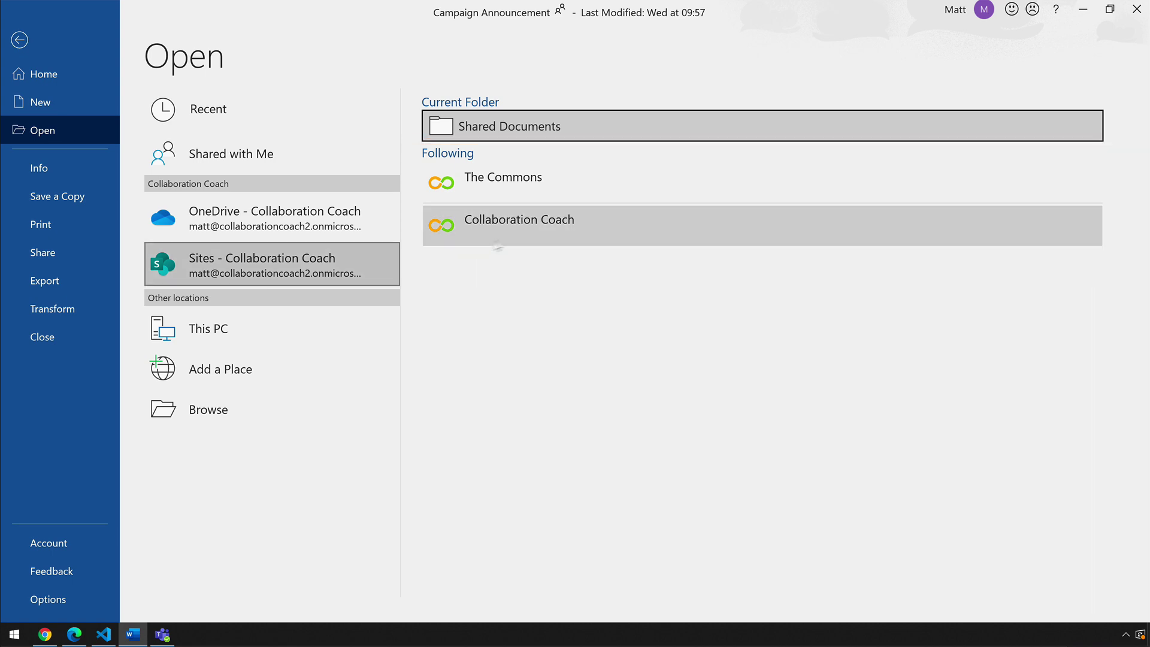
left_click(617, 219)
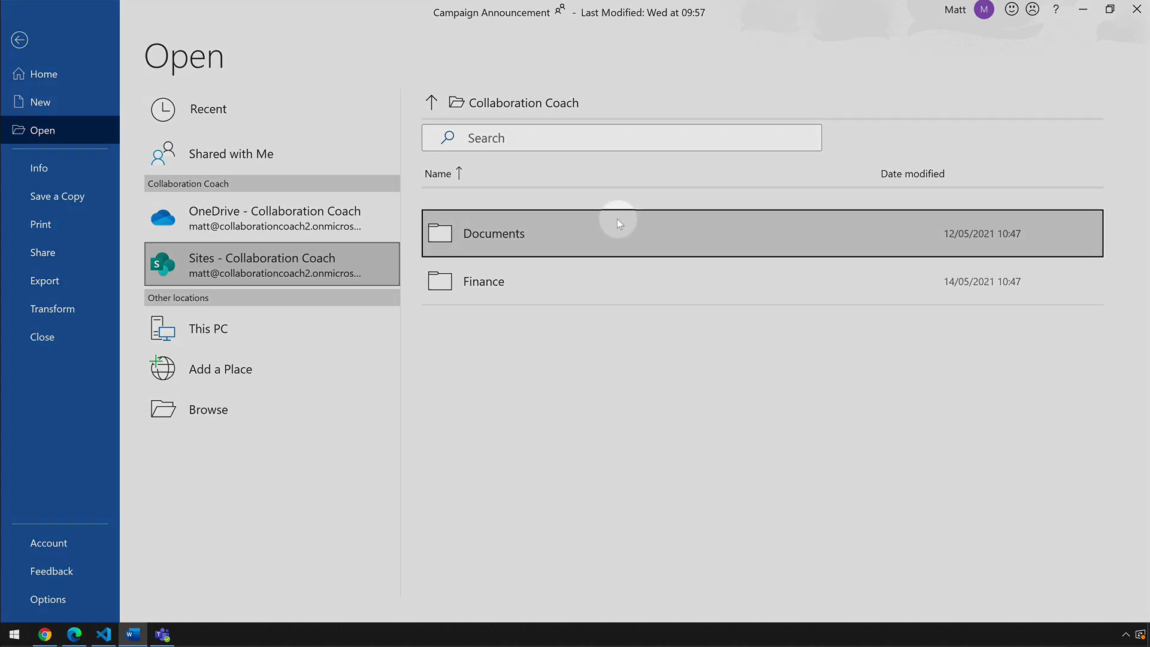
left_click(618, 218)
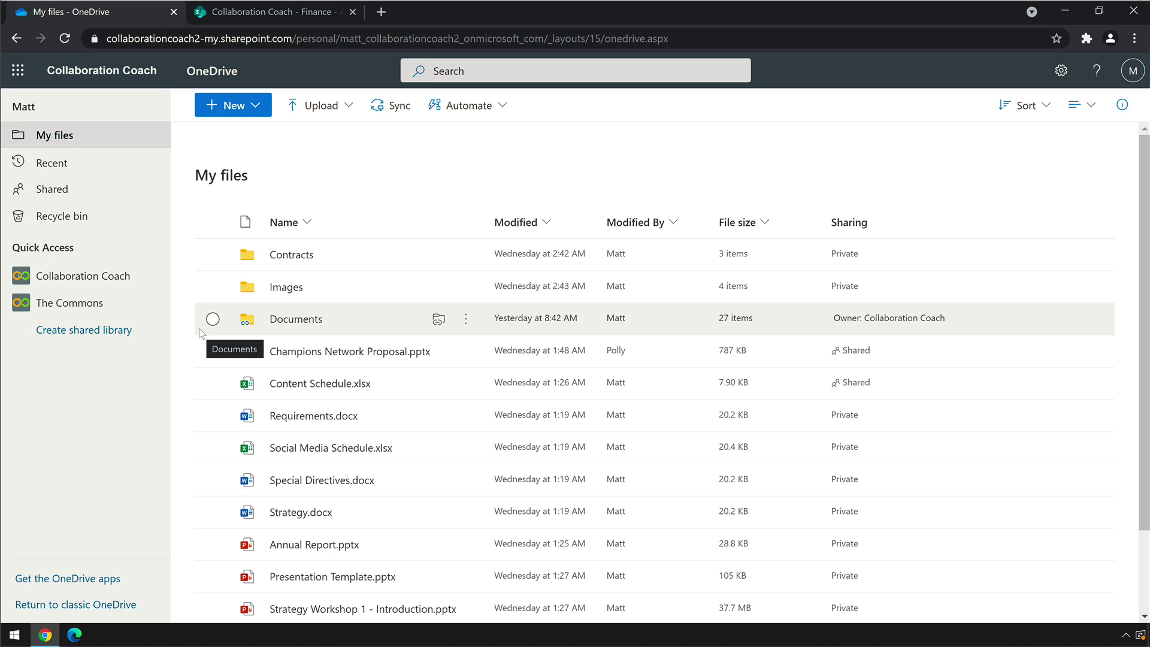
- Open the Documents folder listed in OneDrive's My files
left_click(305, 318)
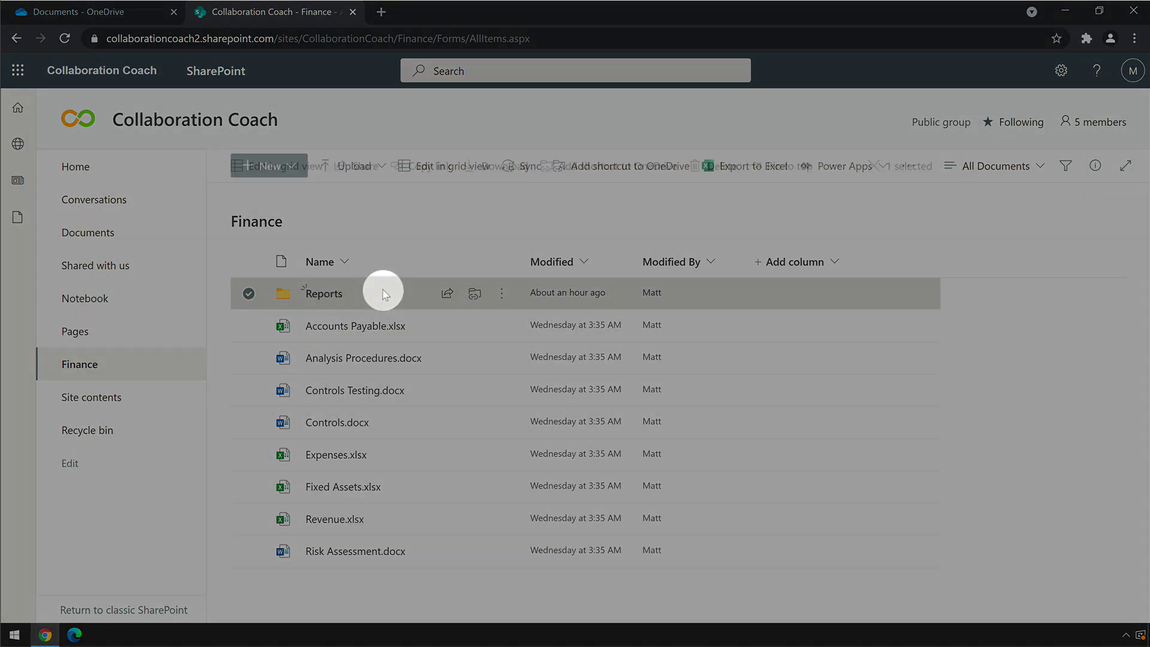
- Add the Finance library's Reports folder as a shortcut in OneDrive
left_click(383, 290)
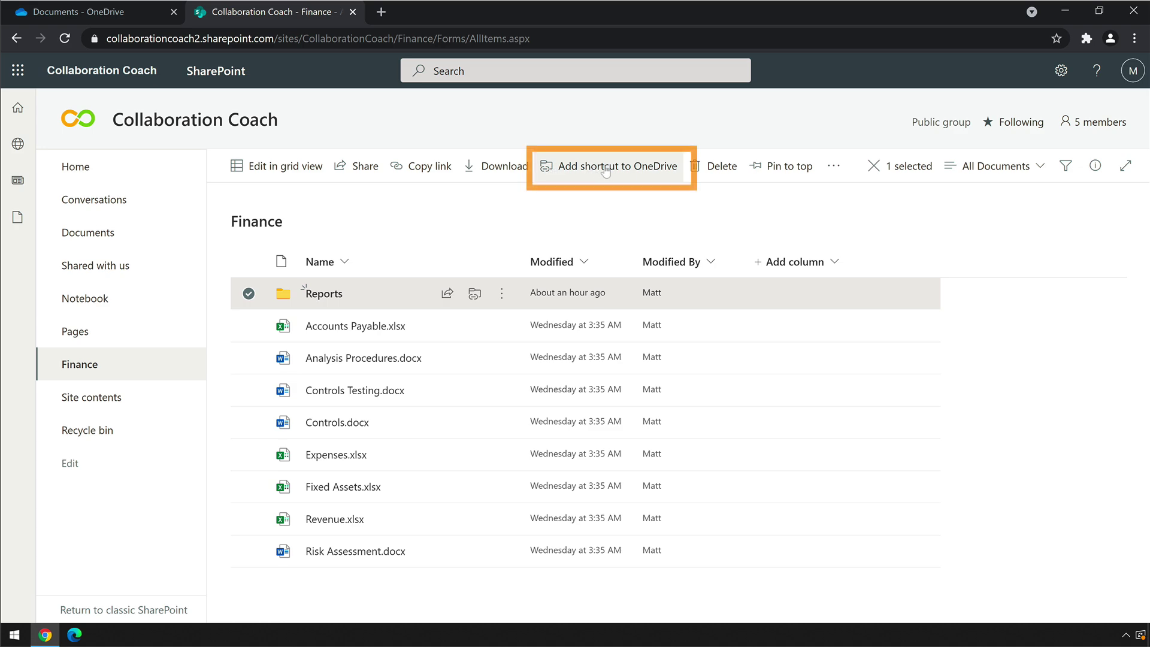
left_click(663, 174)
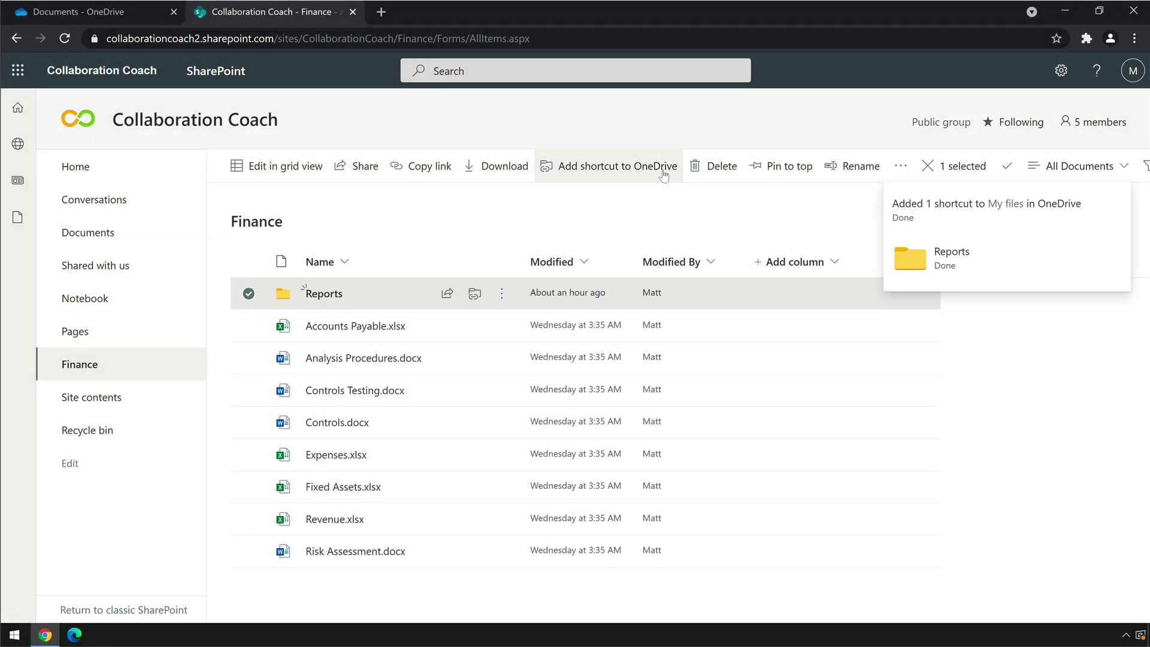
- Refresh OneDrive's My files and open the new Reports shortcut folder
left_click(110, 12)
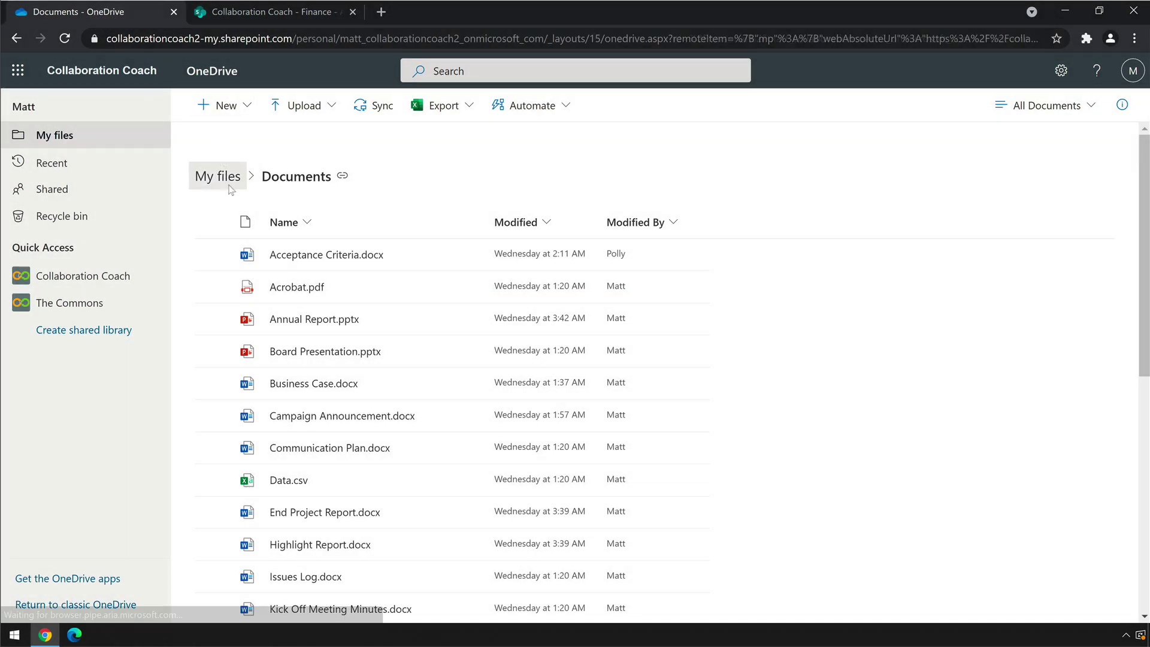
left_click(218, 176)
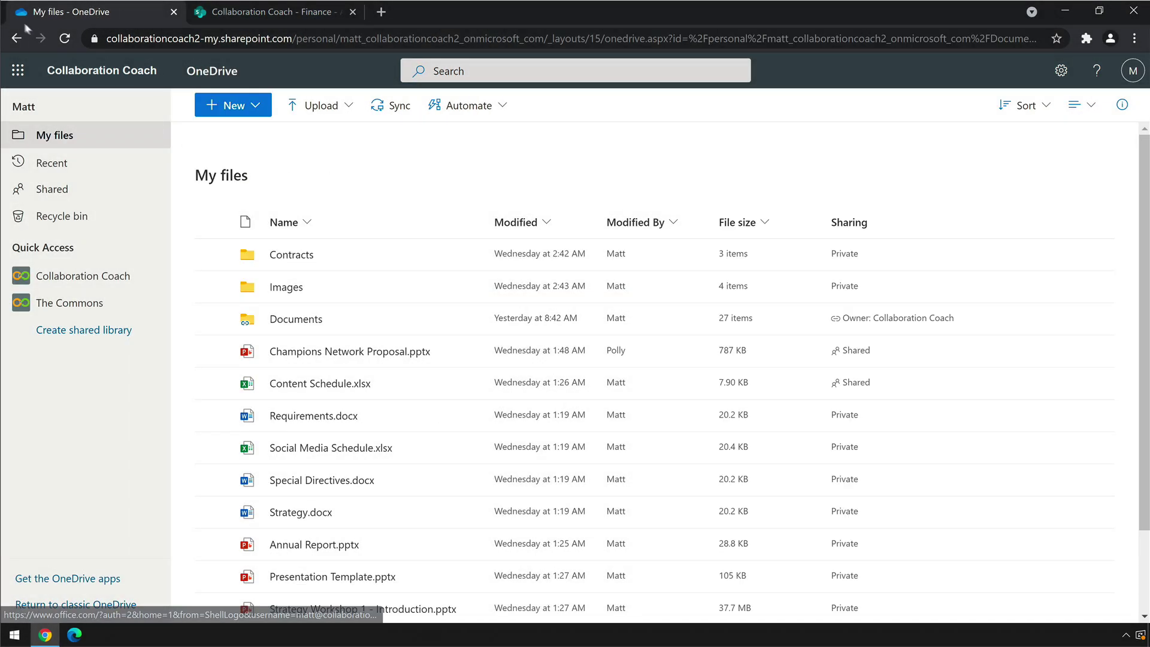
left_click(65, 39)
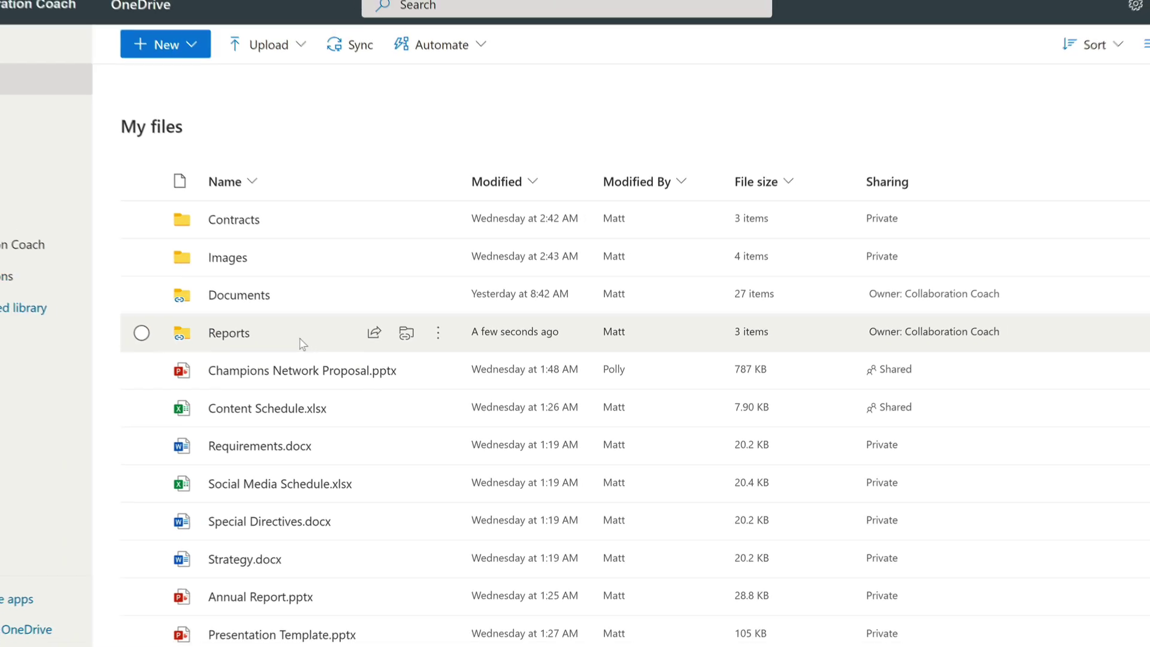
left_click(217, 337)
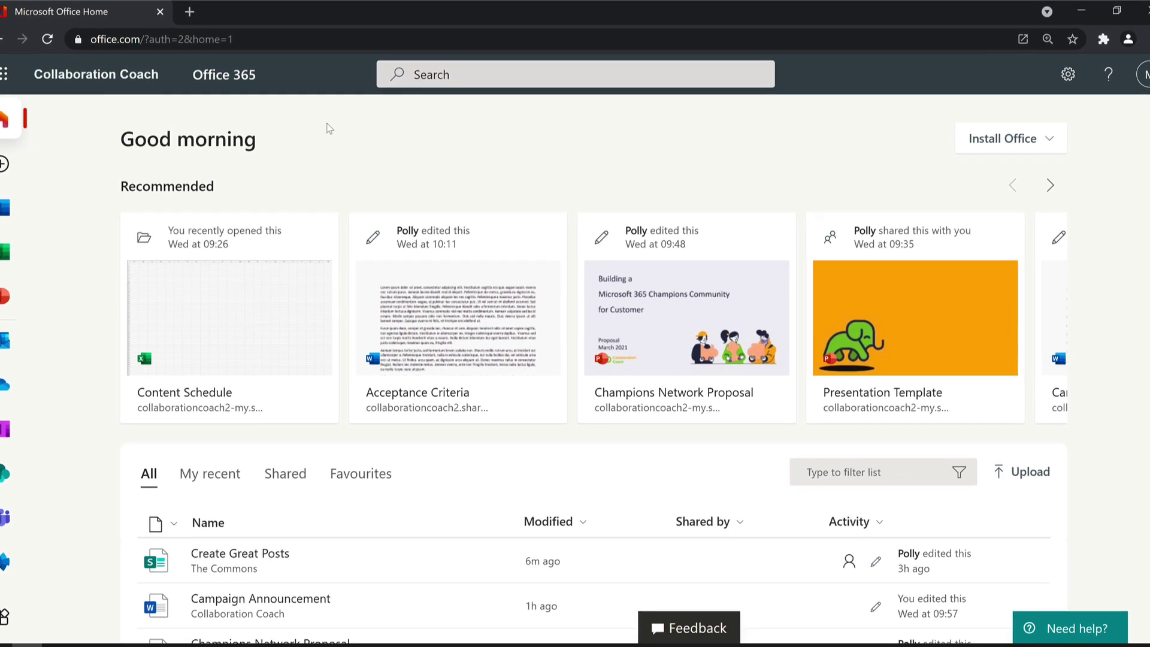
- Activate the Office 365 home page search box to show suggested apps, files and people
left_click(445, 76)
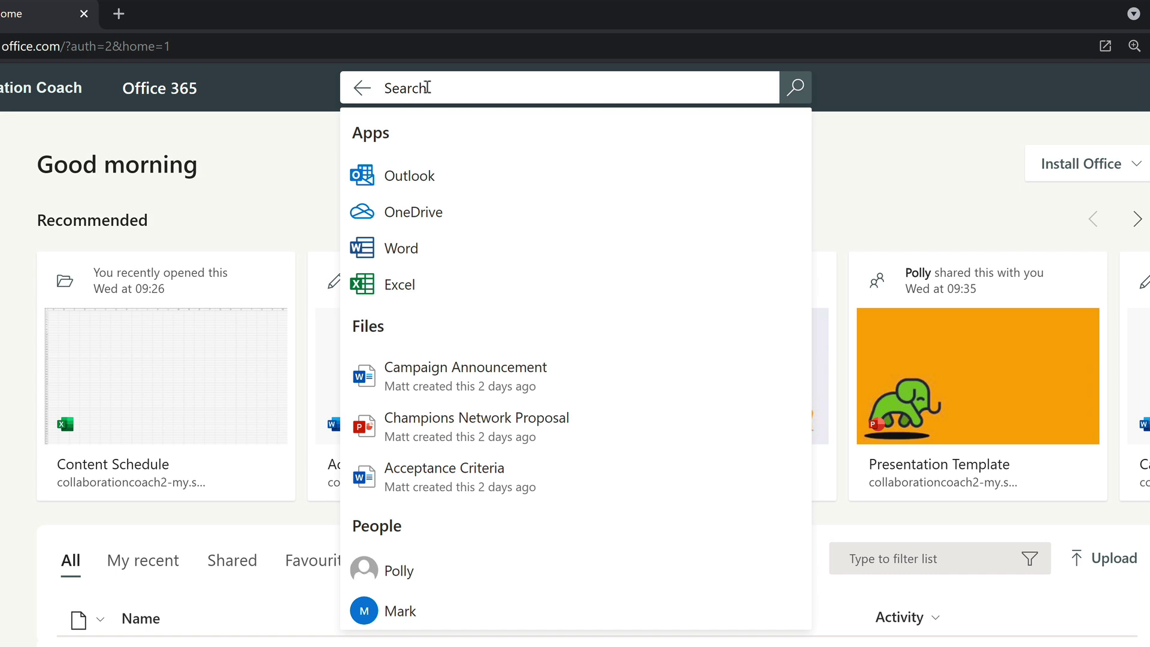
- Run a co* wildcard search limited to Files, then erase the query
type("co")
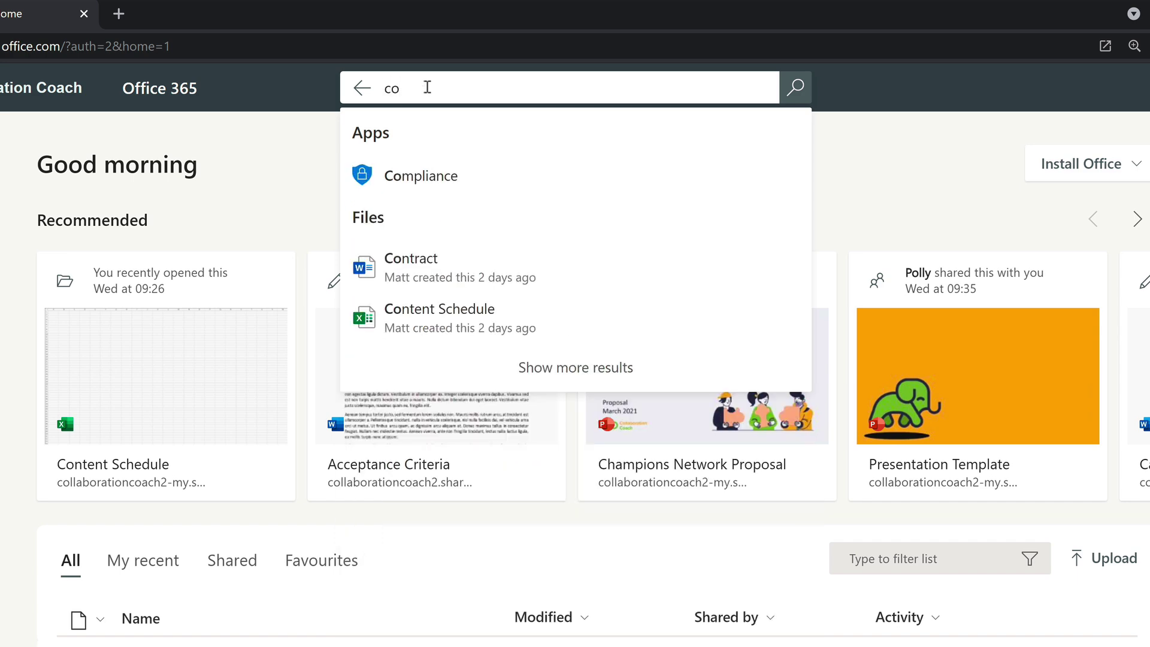
type("*")
left_click(795, 91)
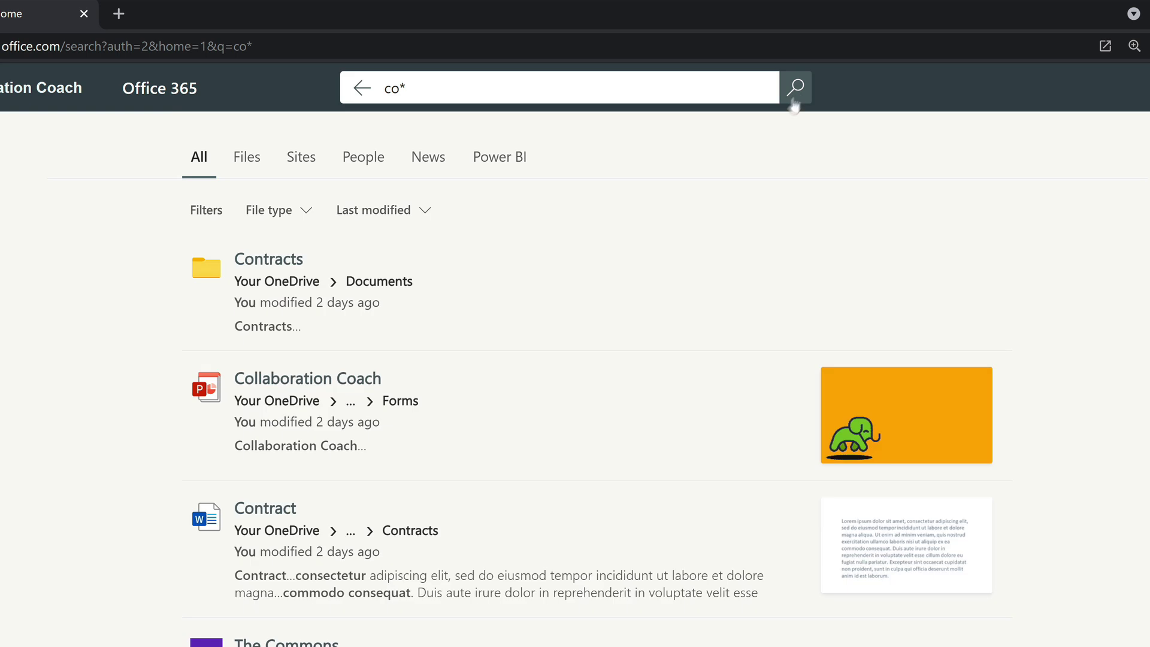
left_click(256, 165)
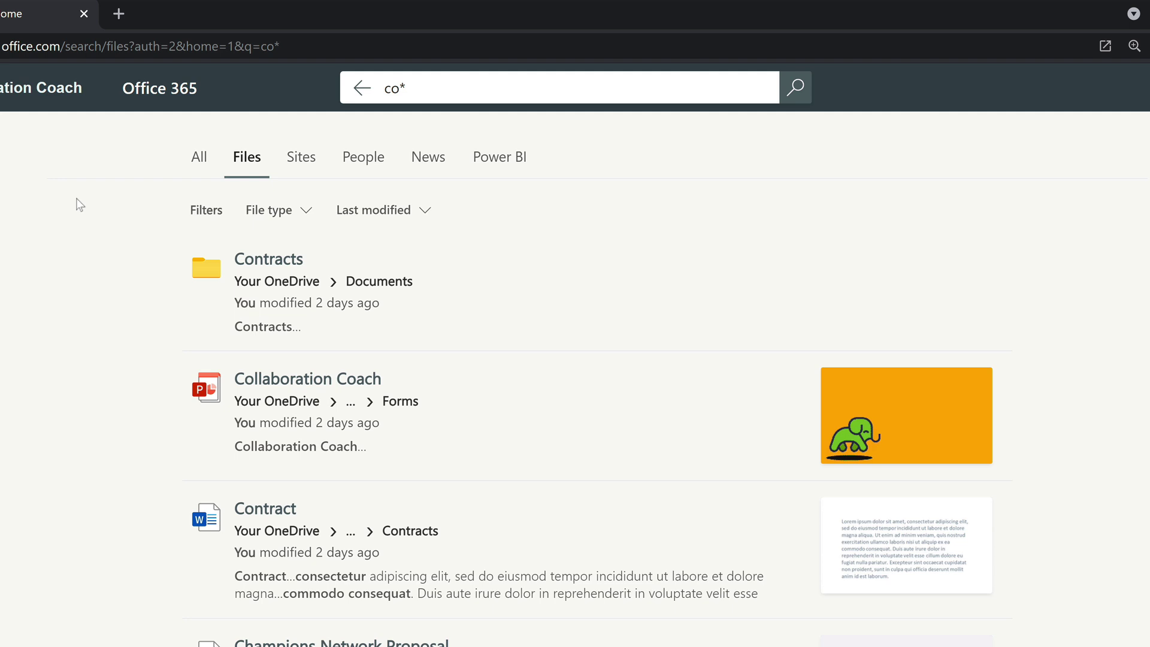
left_click(411, 90)
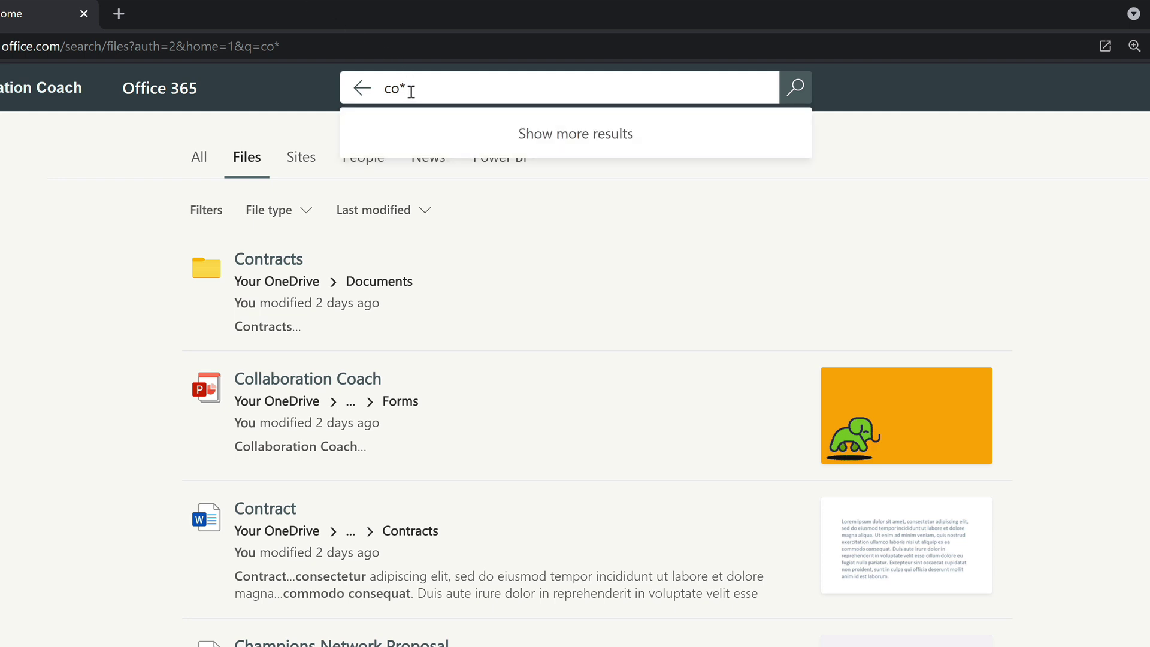
key("BackSpace")
key("BackSpace")
key("BackSpace")
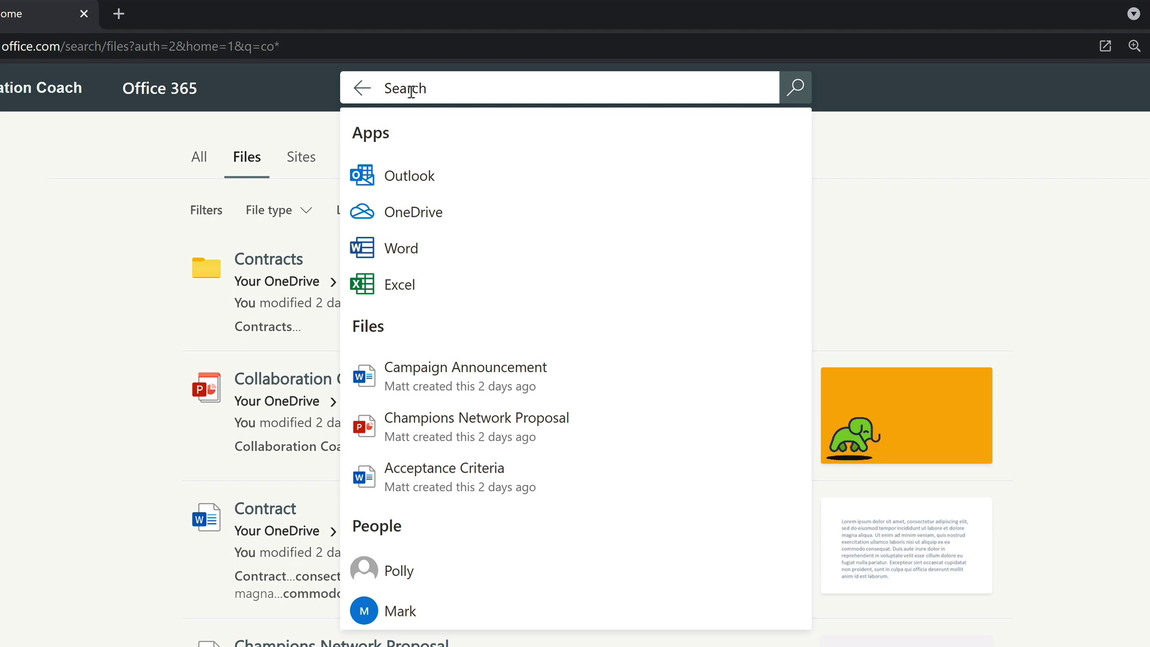
- Search files for the exact term 'coach', then clear the whole query
type("'coach'")
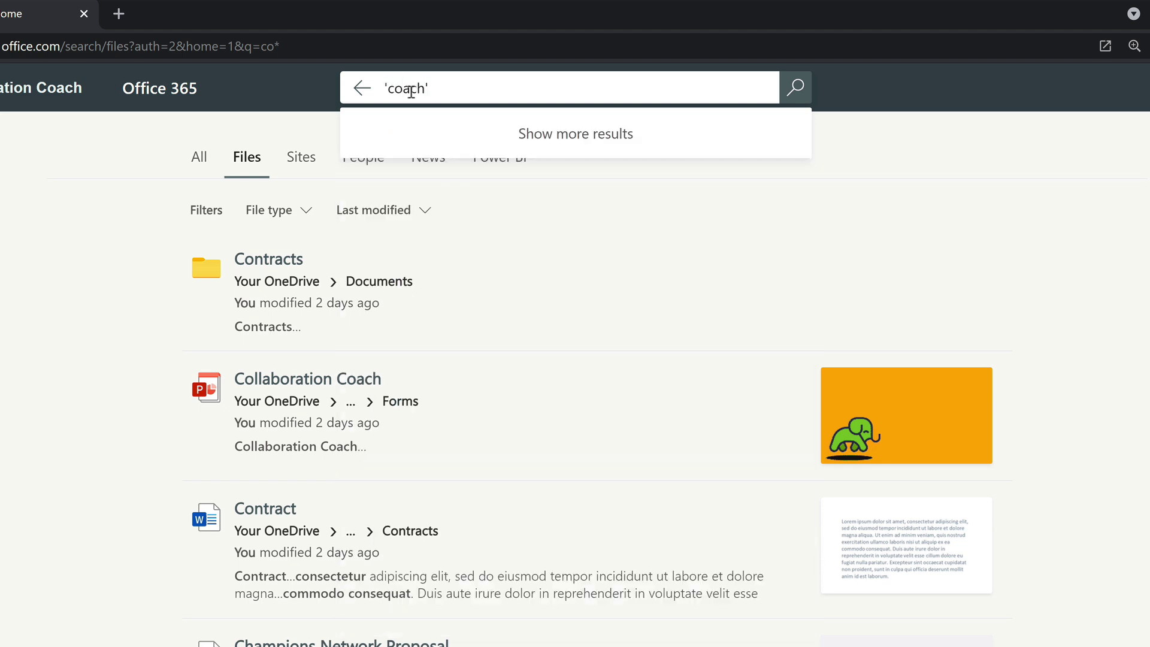
key("Return")
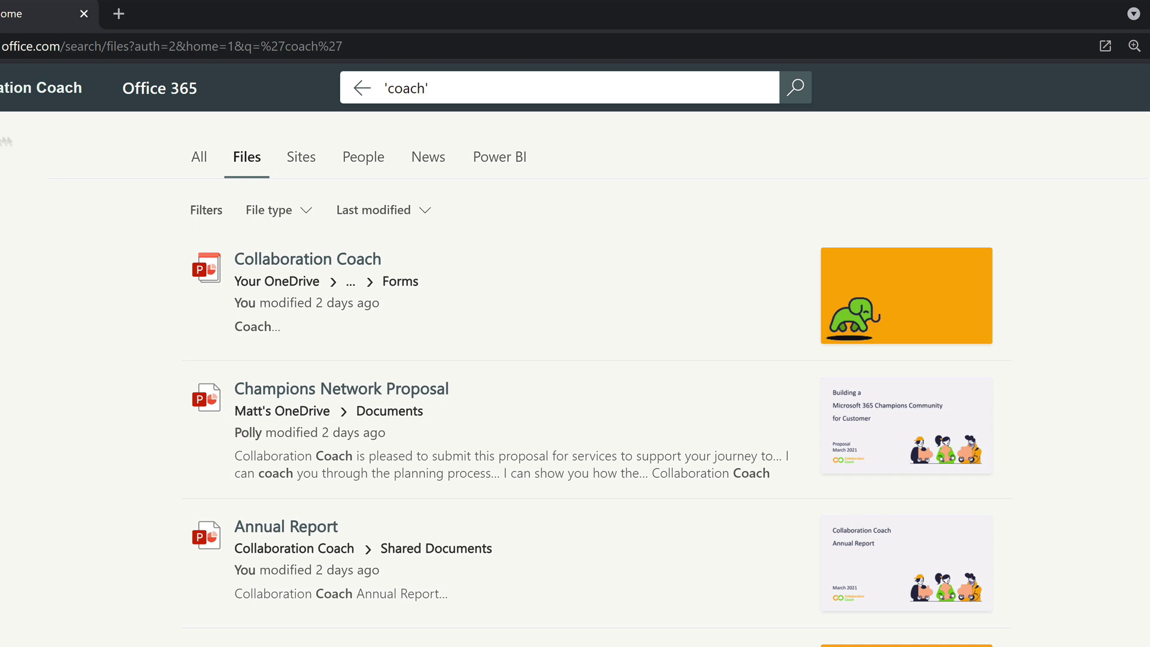
left_click(463, 88)
key("ctrl+a")
key("BackSpace")
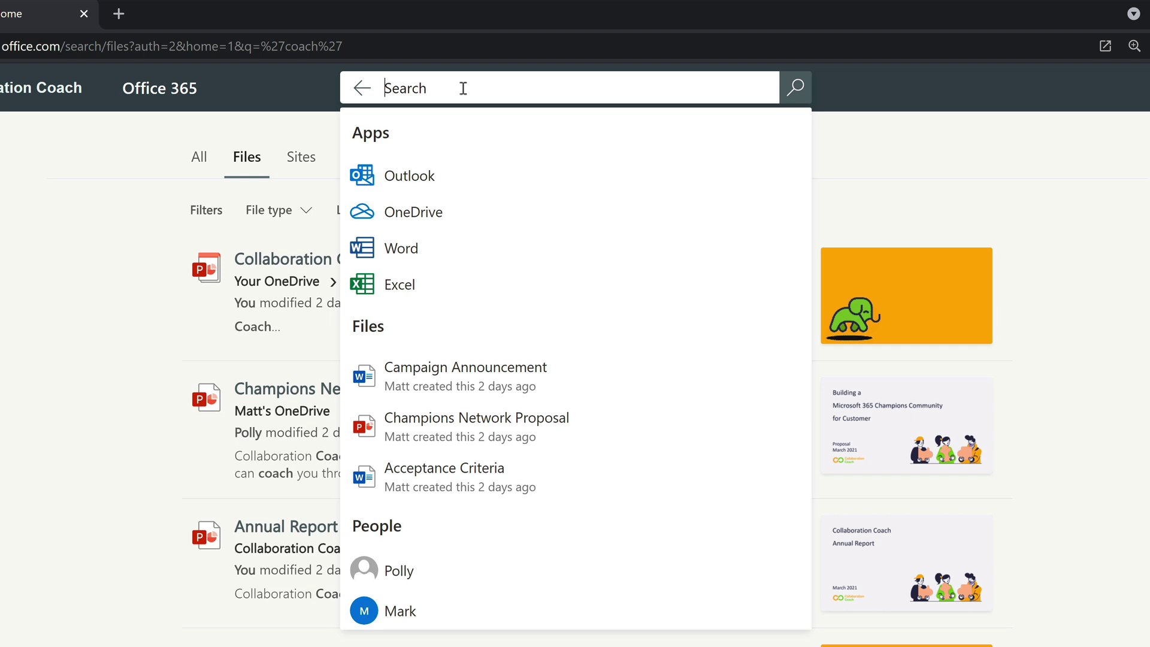
- Run an Author: search for files written by the colleague
type("Author:polly")
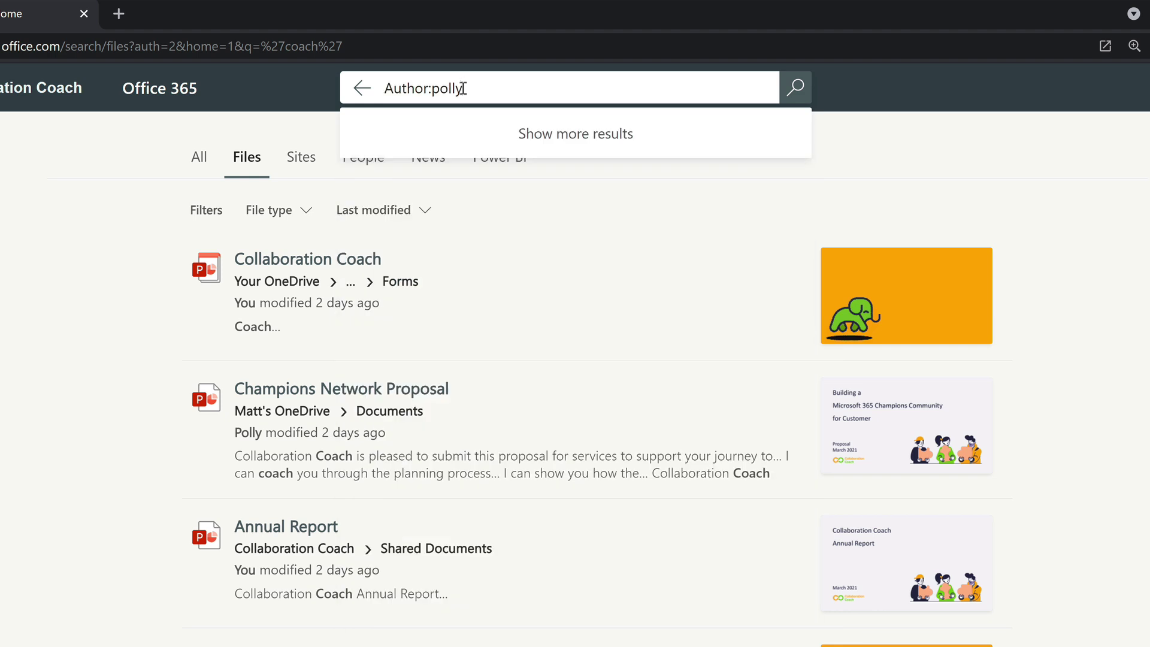
left_click(780, 100)
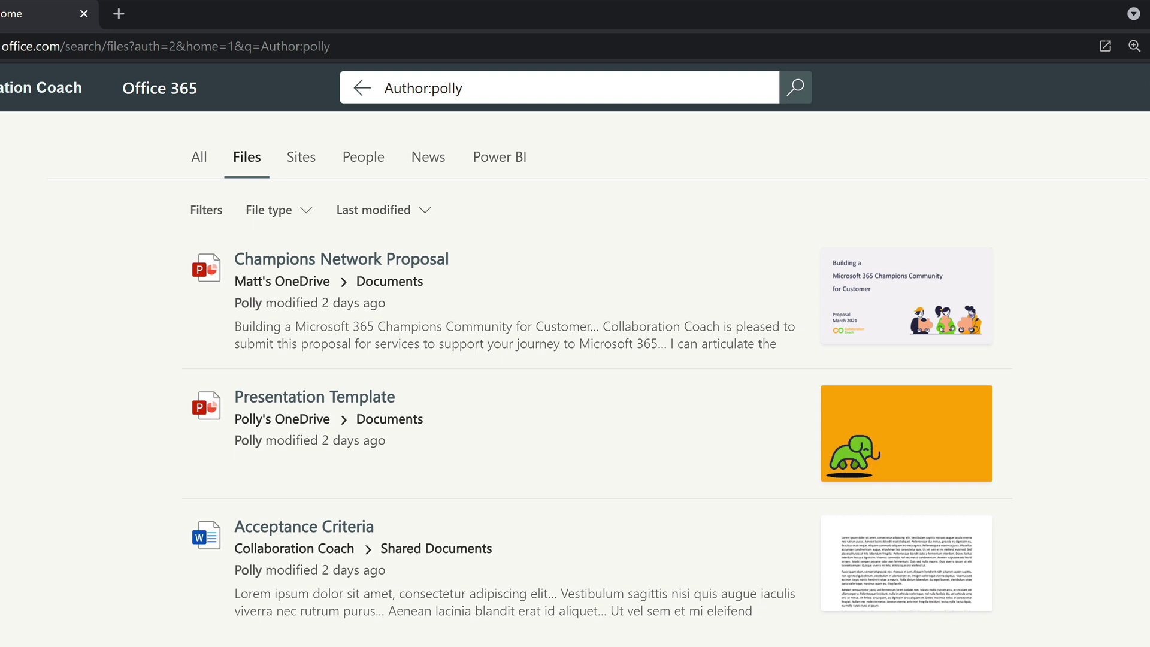
- Replace the author query with Annual AND report, run it, and select the query text
left_click(472, 90)
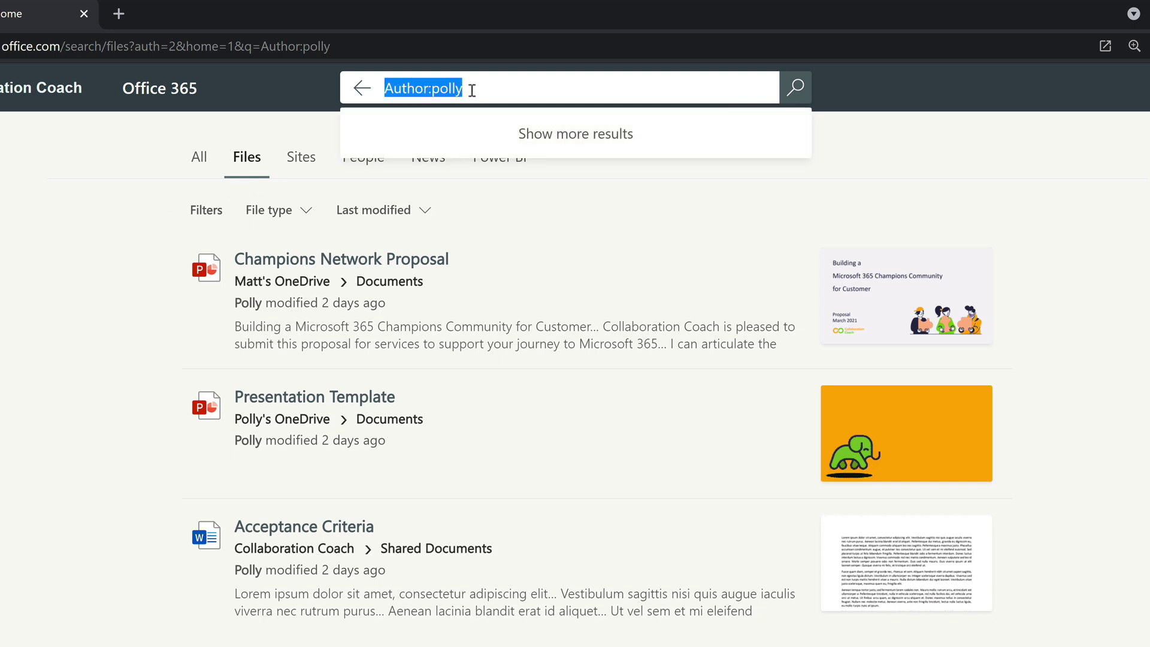
key("BackSpace")
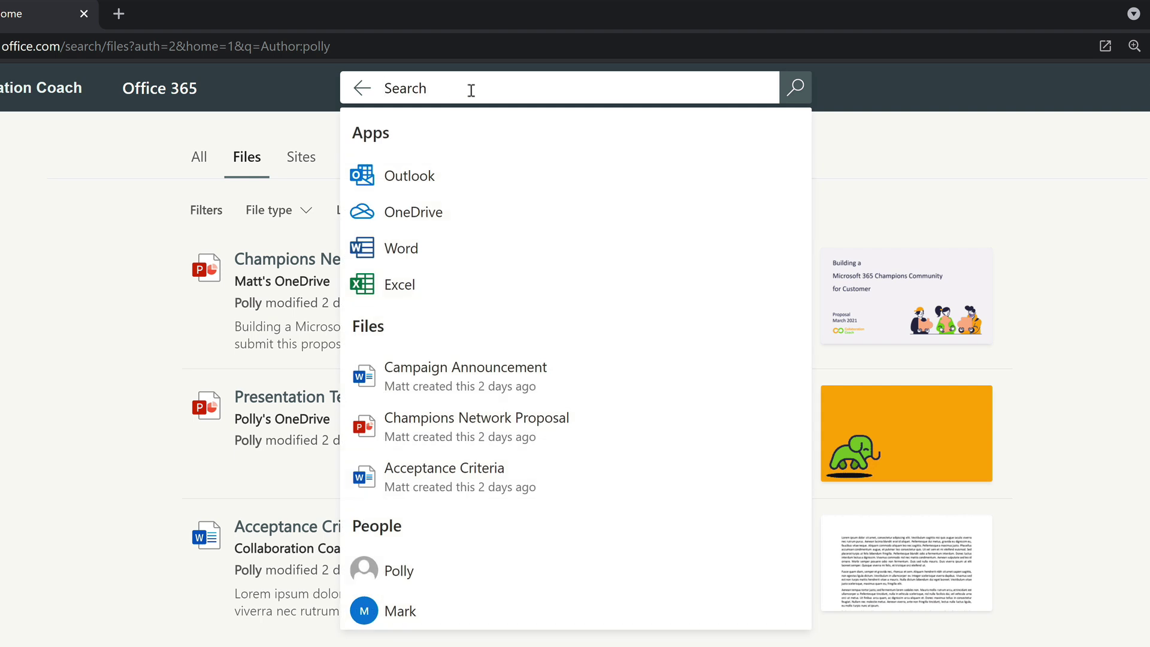
type("Annual AND report")
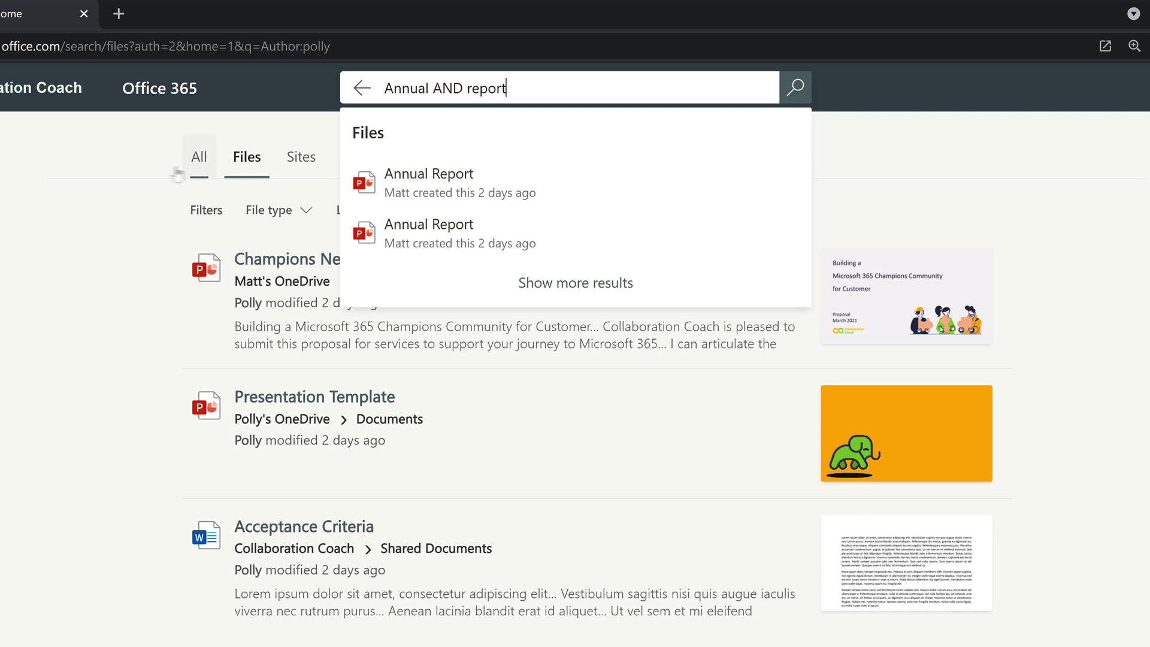
left_click(794, 93)
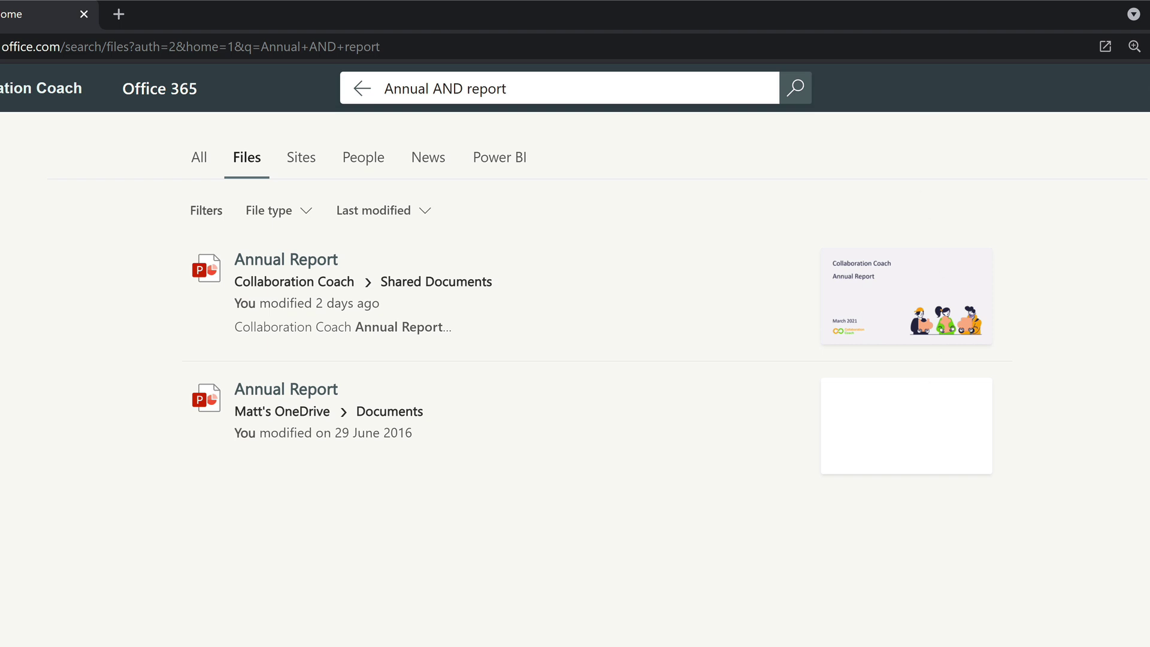
triple_click(514, 88)
- Replace 'Annual AND report' with champ* AND author AND 'network proposal', search, and select the results URL
key("BackSpace")
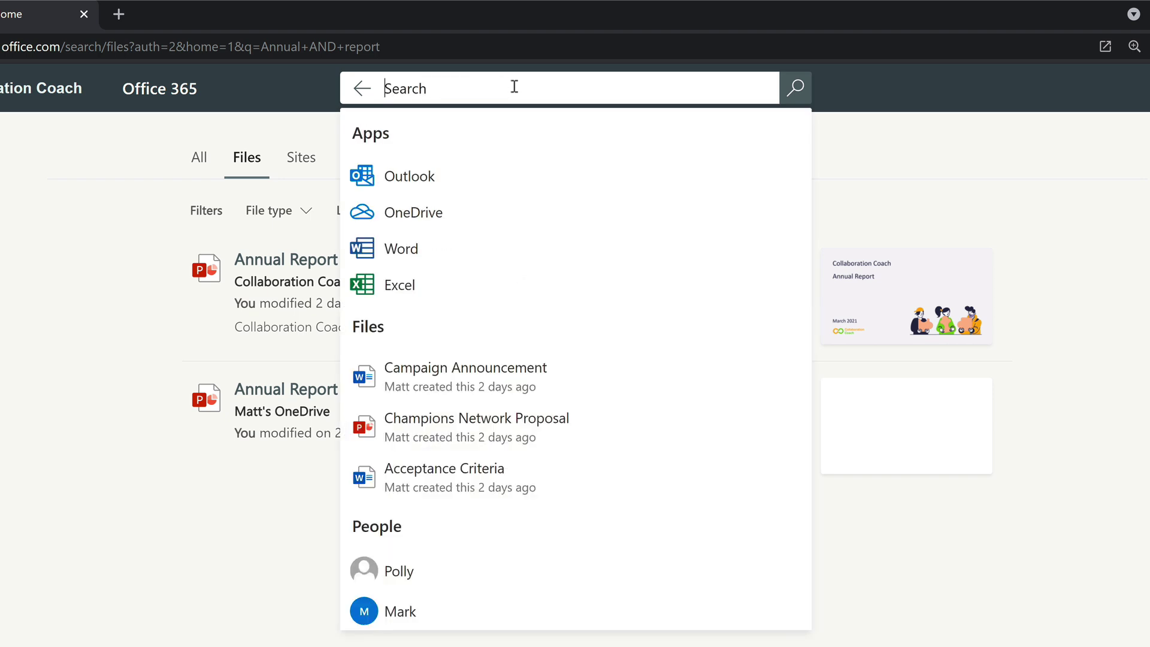
type("champ* AND author:polly AND 'network proposal'")
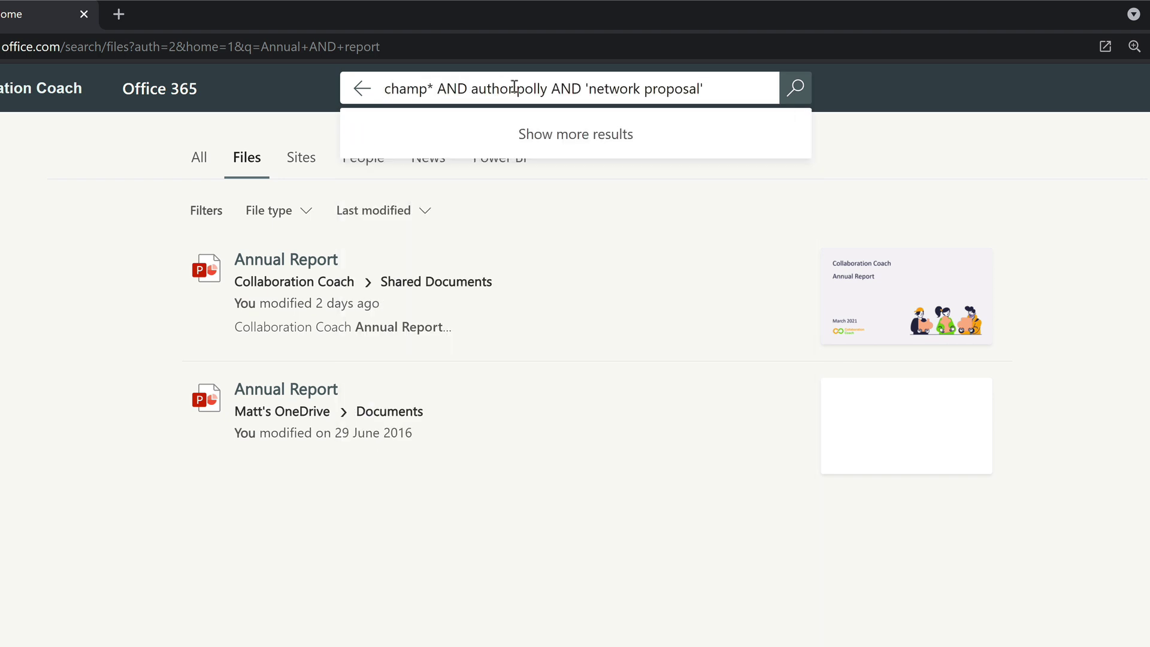
left_click(794, 93)
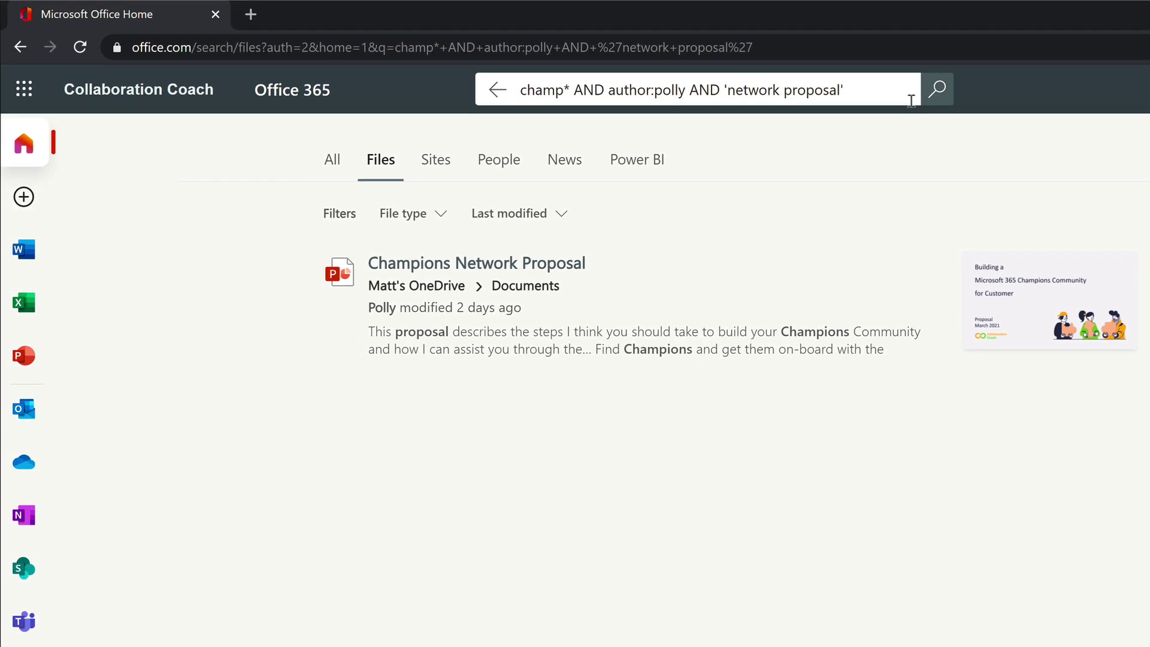
left_click(815, 51)
key("ctrl+c")
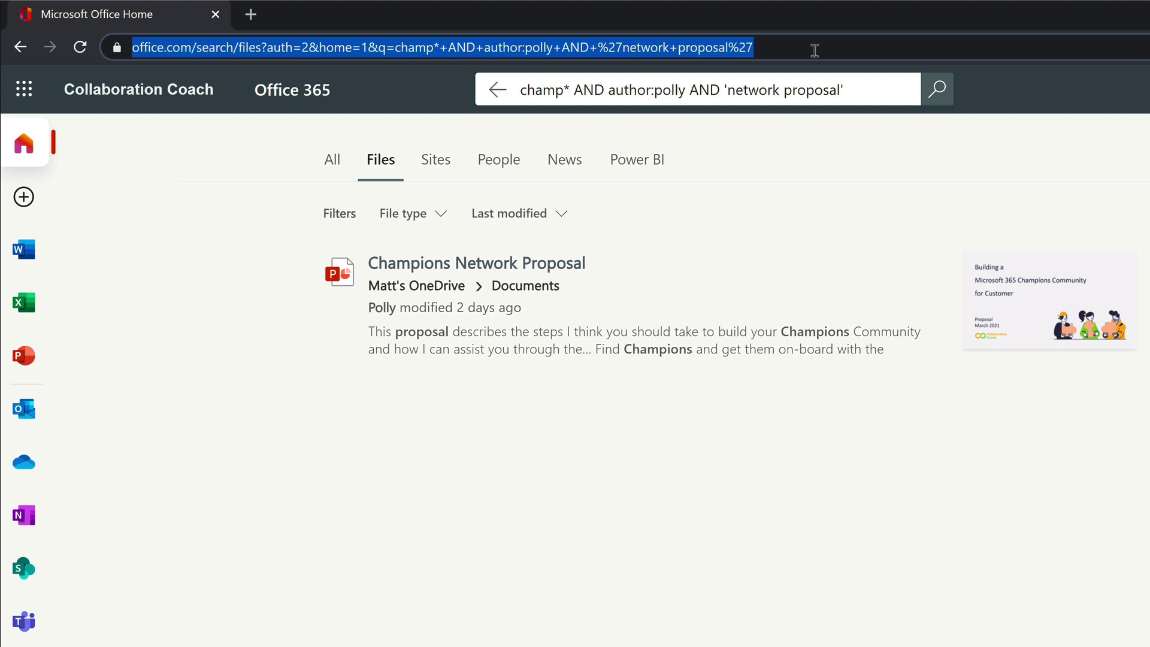
- Load the copied Office 365 search results URL in a new Chrome tab
left_click(250, 15)
key("ctrl+v")
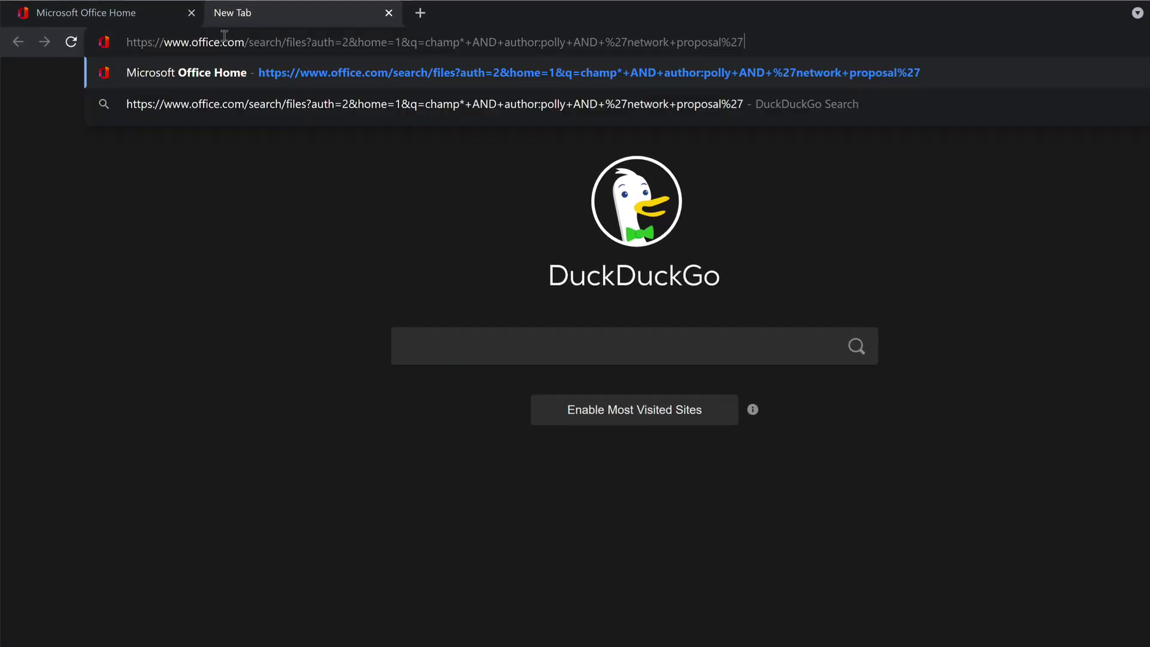
key("Return")
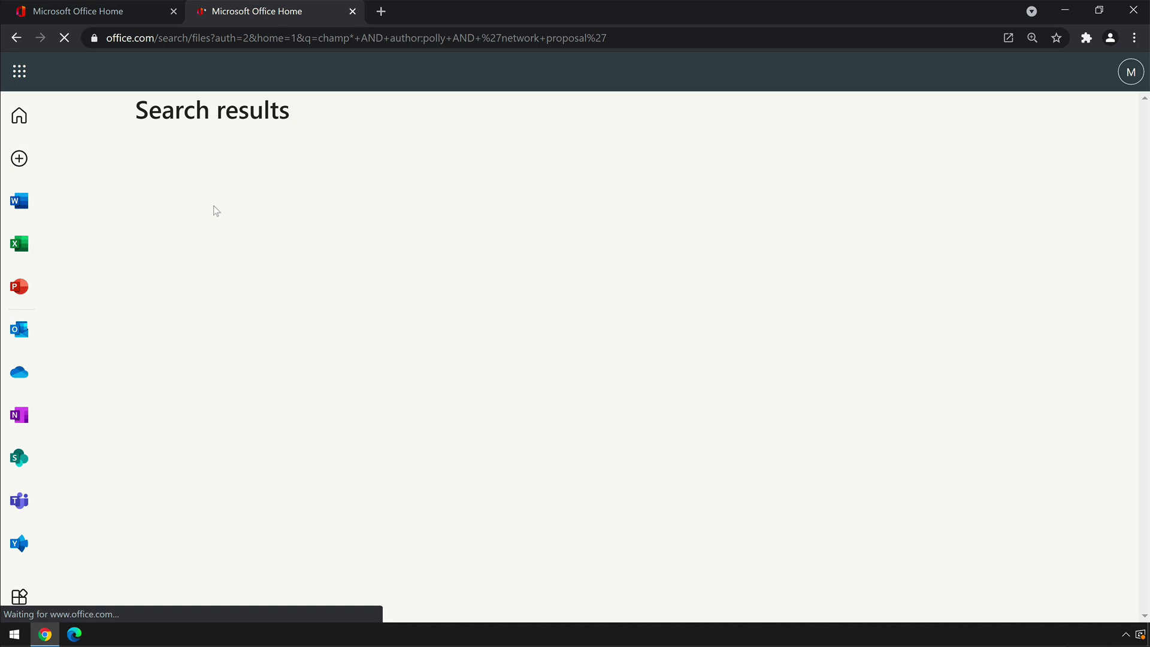